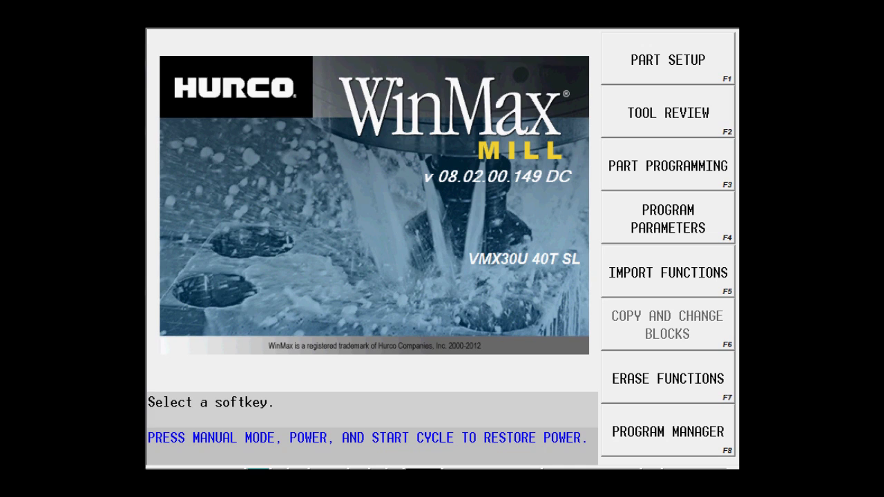
# - Create a new conversational program, NONAME1.HWM, from the Program Manager
pyautogui.press('F8')
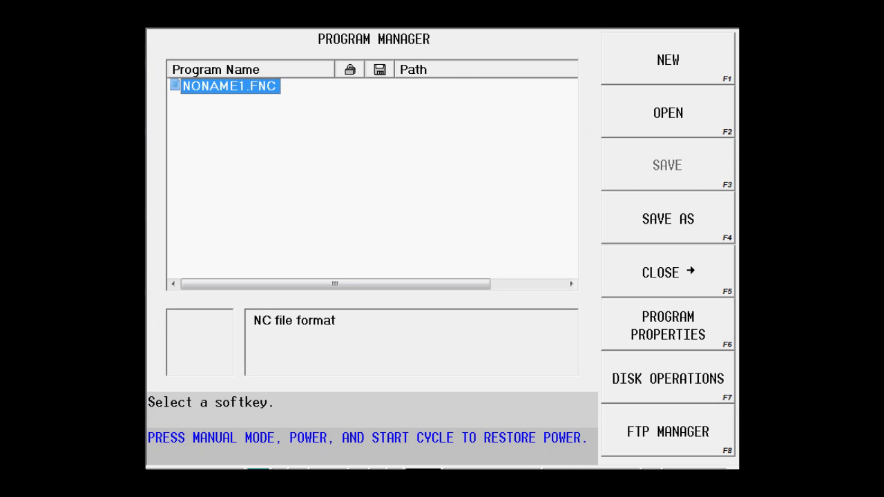
pyautogui.press('F1')
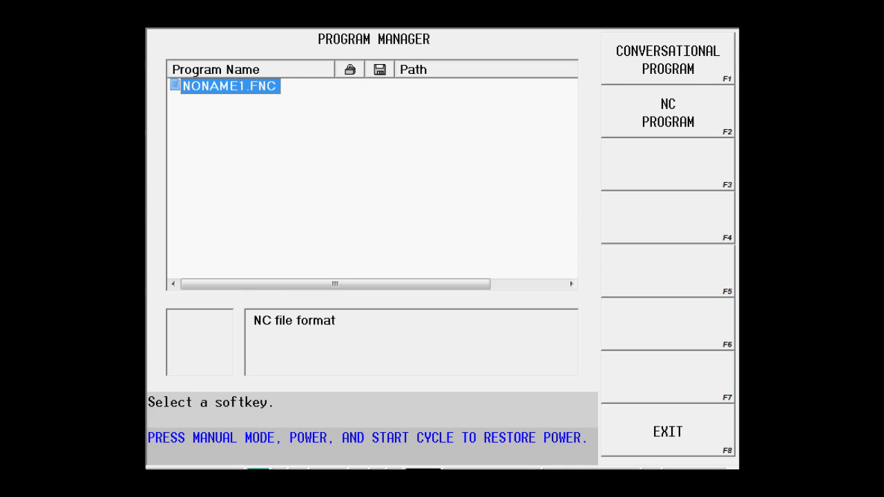
pyautogui.press('F1')
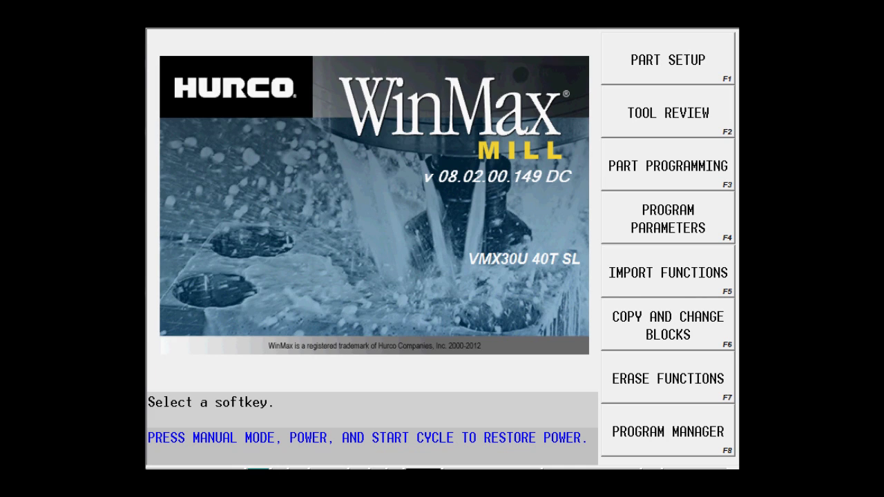
# - Define tool 1 as an END MILL with a 5/8 (0.6250) diameter
pyautogui.press('F2')
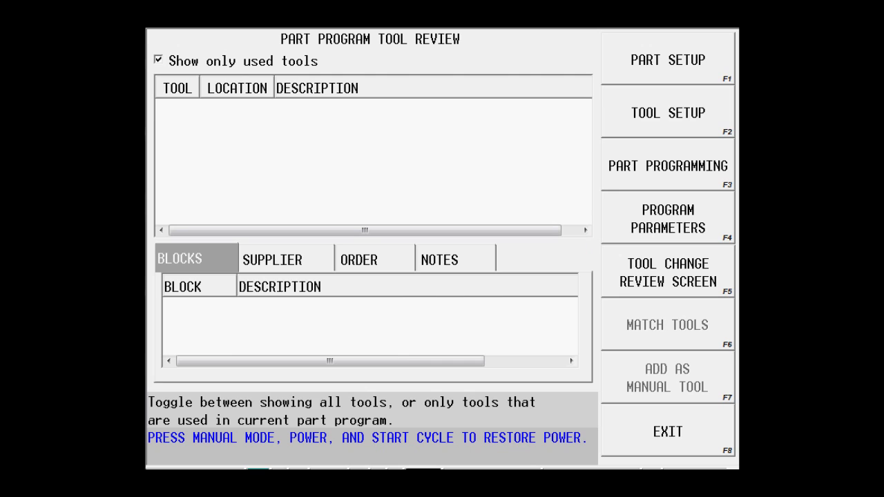
pyautogui.press('F2')
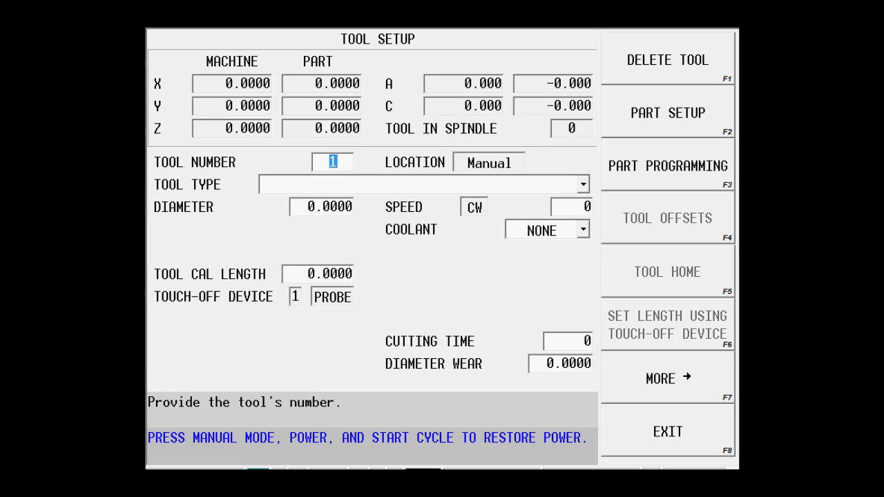
pyautogui.press('Return')
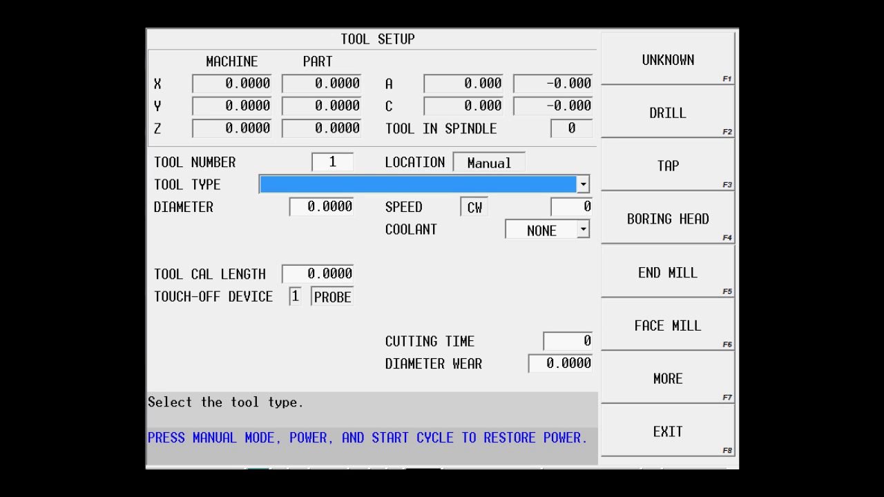
pyautogui.hotkey('alt', 'Down')
pyautogui.press('Down')
pyautogui.press('Down')
pyautogui.press('Down')
pyautogui.press('Down')
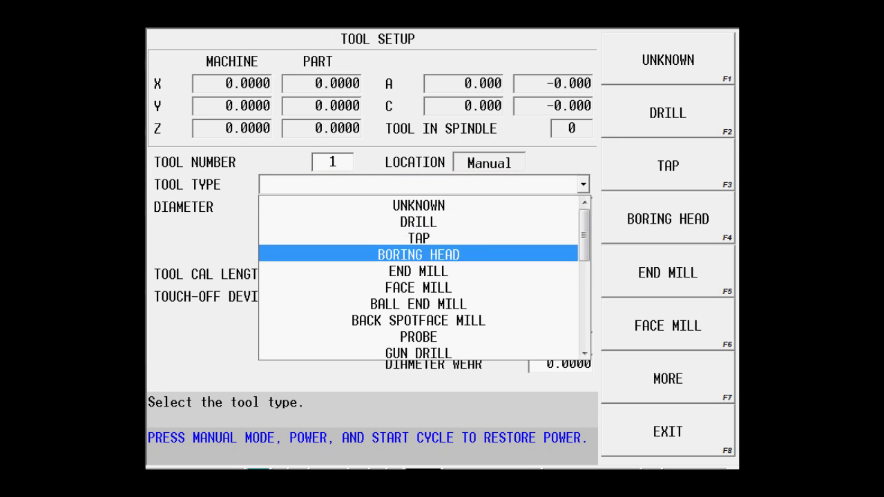
pyautogui.press('Return')
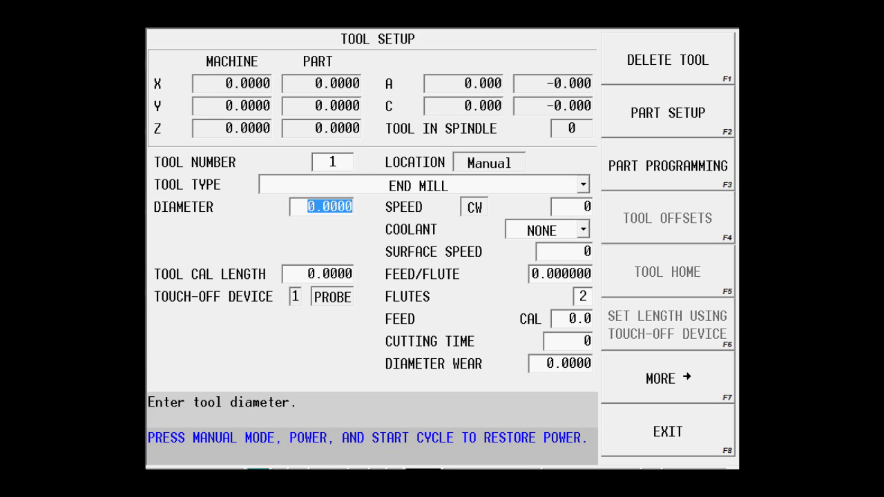
pyautogui.write('5')
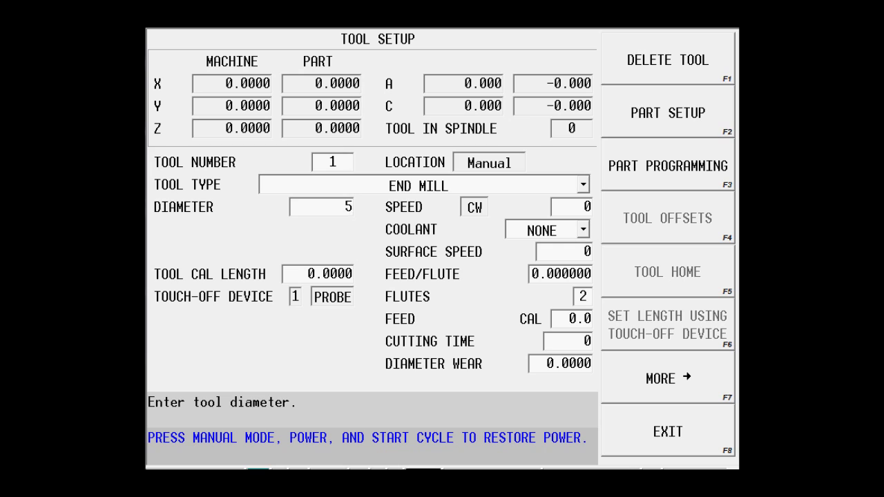
pyautogui.write('/8')
pyautogui.press('Return')
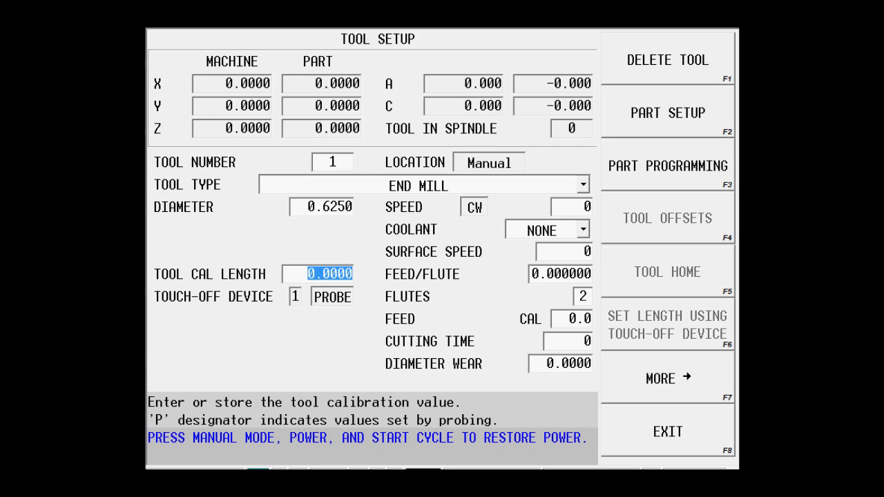
# - Give tool 1 primary coolant, 1200 surface speed and 0.005 feed per flute
pyautogui.click(571, 206)
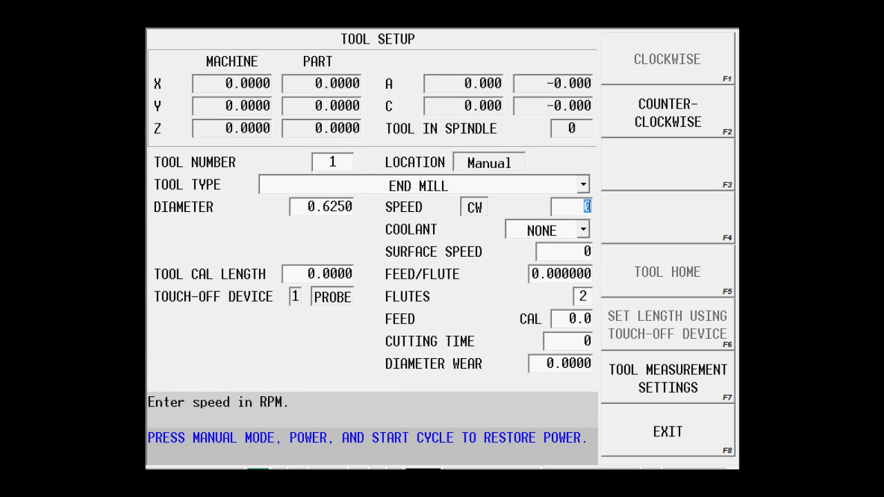
pyautogui.click(541, 230)
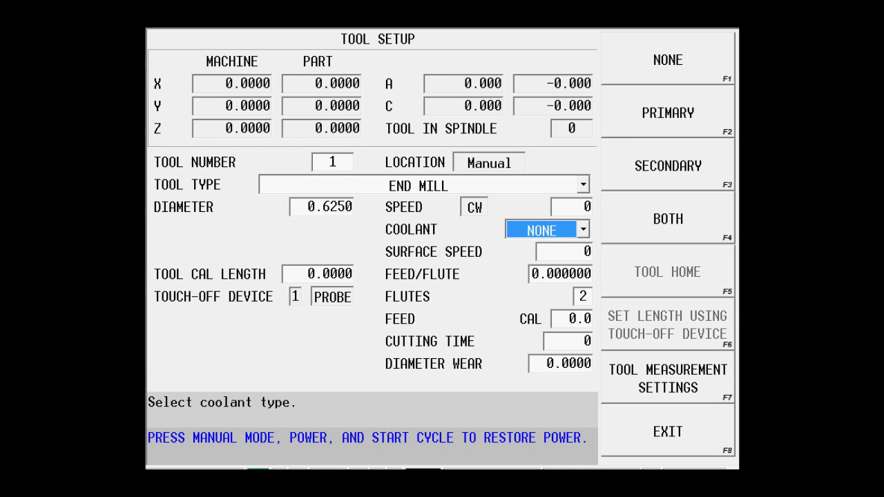
pyautogui.press('F2')
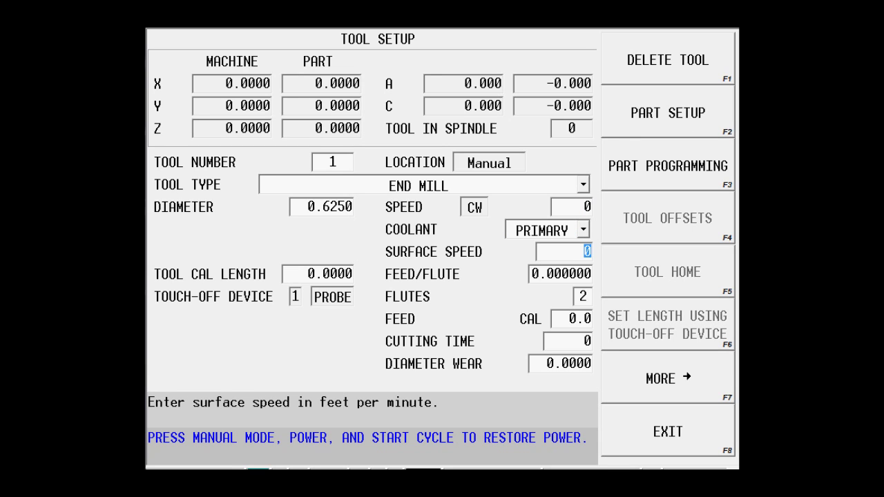
pyautogui.write('1200')
pyautogui.press('Return')
pyautogui.write('.005')
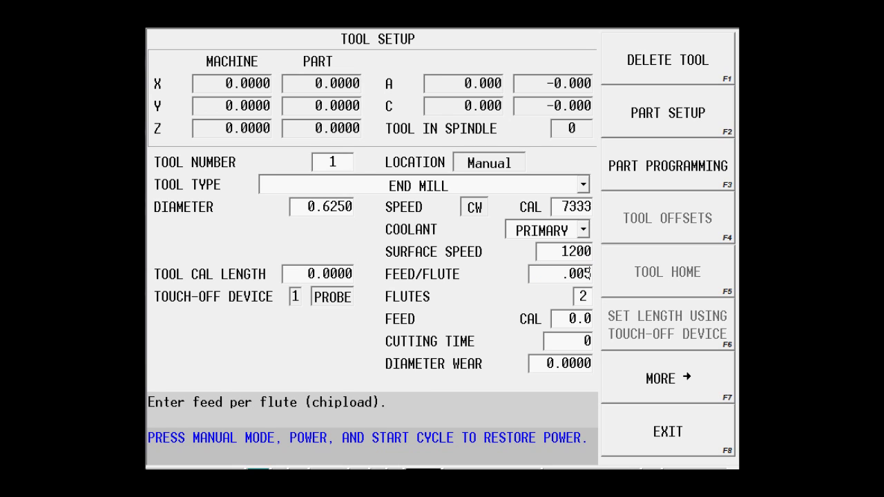
pyautogui.press('Return')
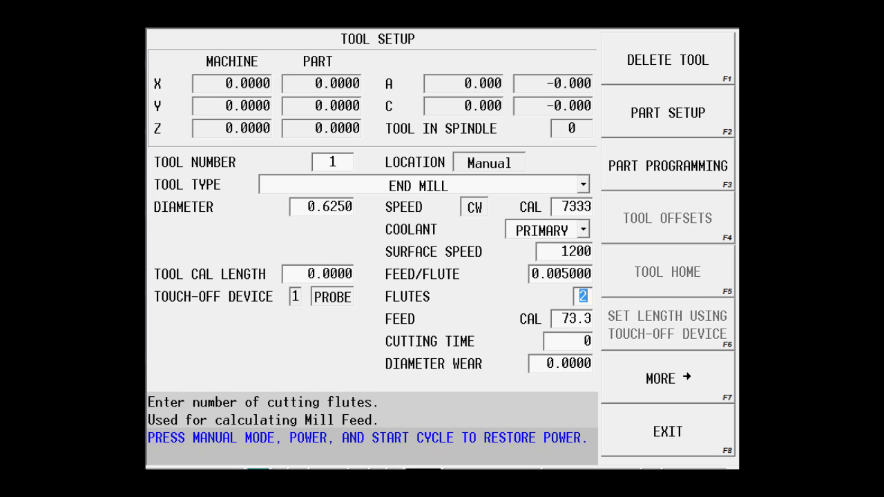
# - Bring up the Stock Geometry screen and the manual stock sizing choices
pyautogui.press('F2')
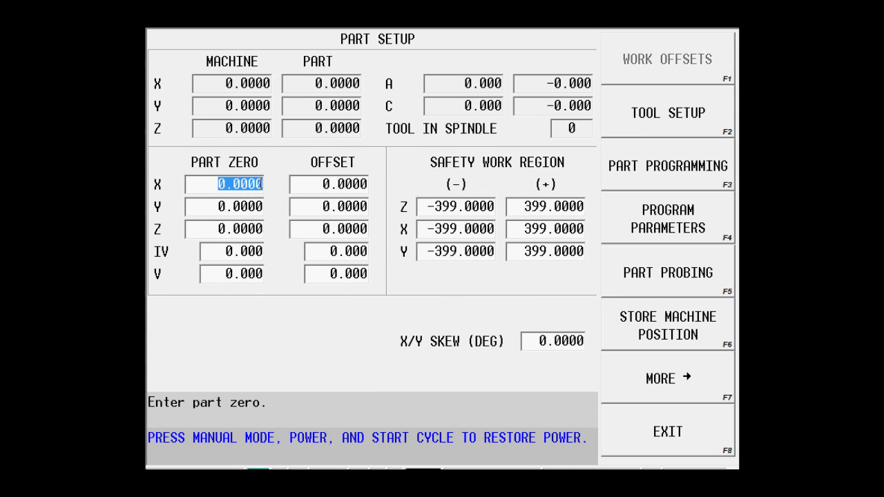
pyautogui.press('F7')
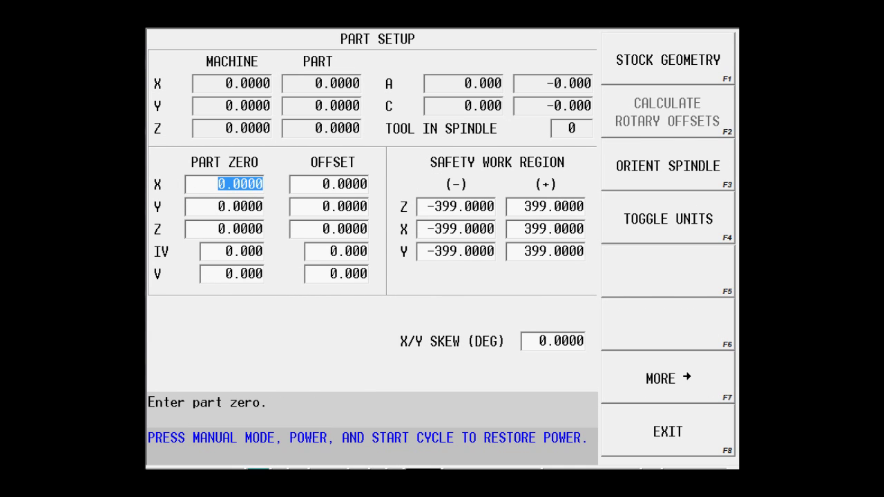
pyautogui.press('F1')
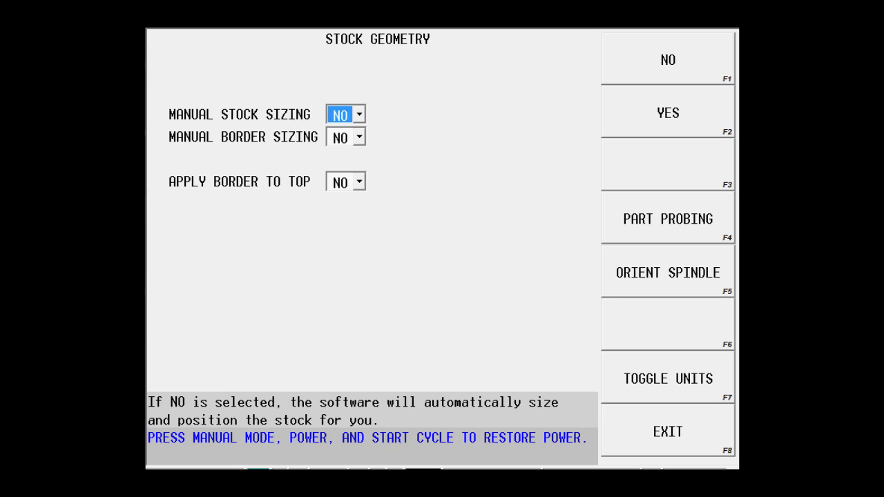
pyautogui.hotkey('alt', 'Down')
# - Turn on manual stock sizing and set the stock to 3.5 × 2.5 × 1.0
pyautogui.press('Down')
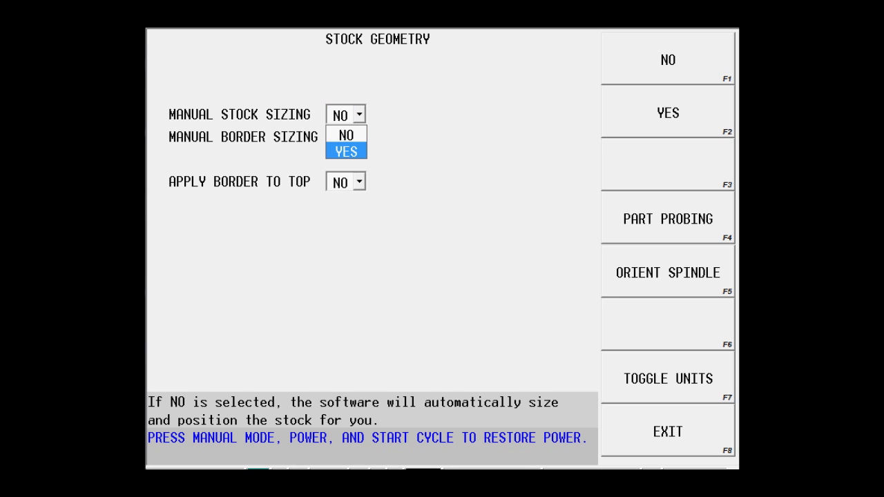
pyautogui.press('Return')
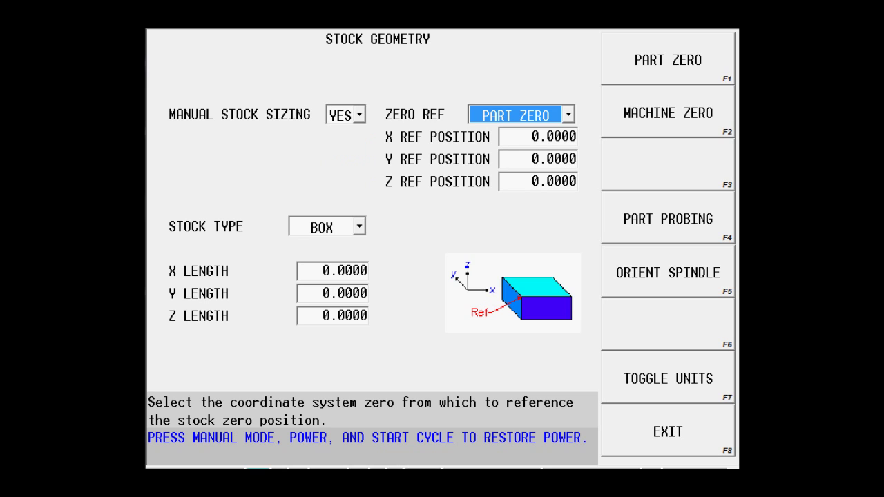
pyautogui.click(343, 270)
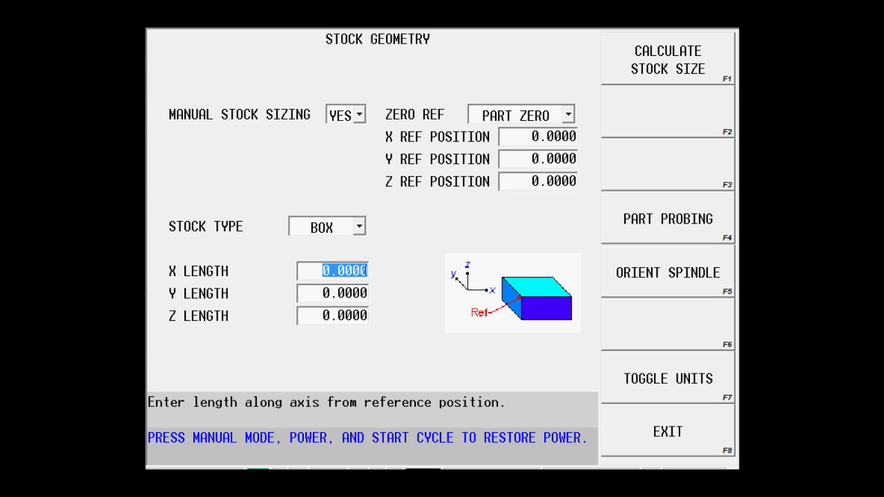
pyautogui.write('3.5')
pyautogui.press('Return')
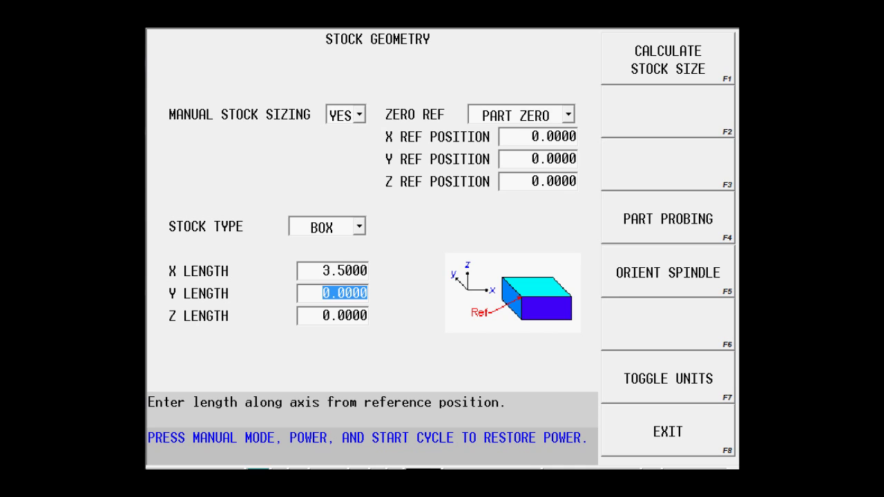
pyautogui.write('2.5')
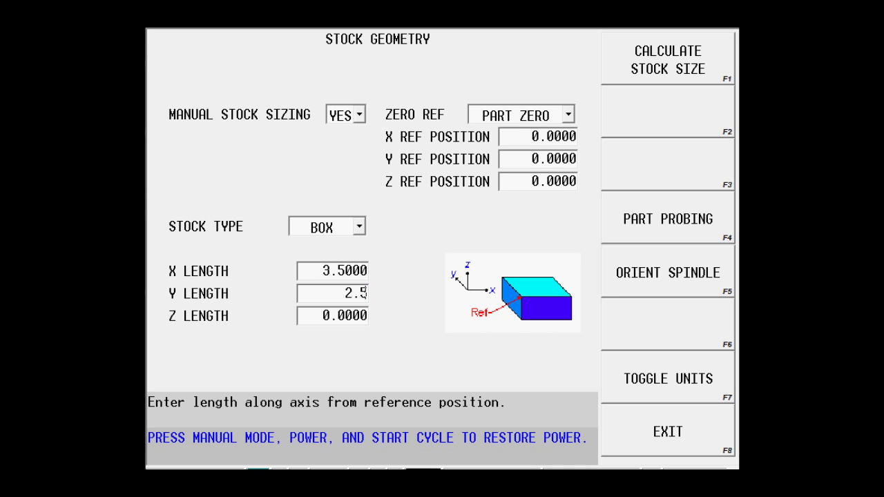
pyautogui.press('Return')
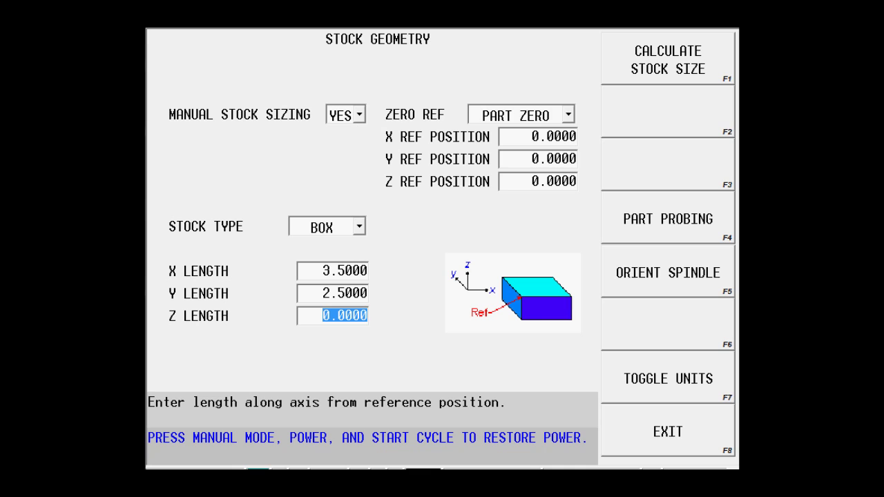
pyautogui.write('1.')
pyautogui.press('Return')
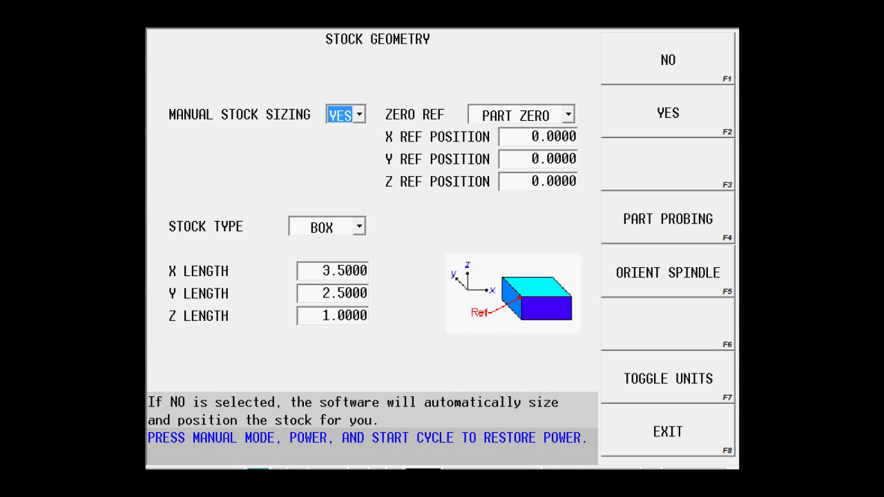
pyautogui.press('F8')
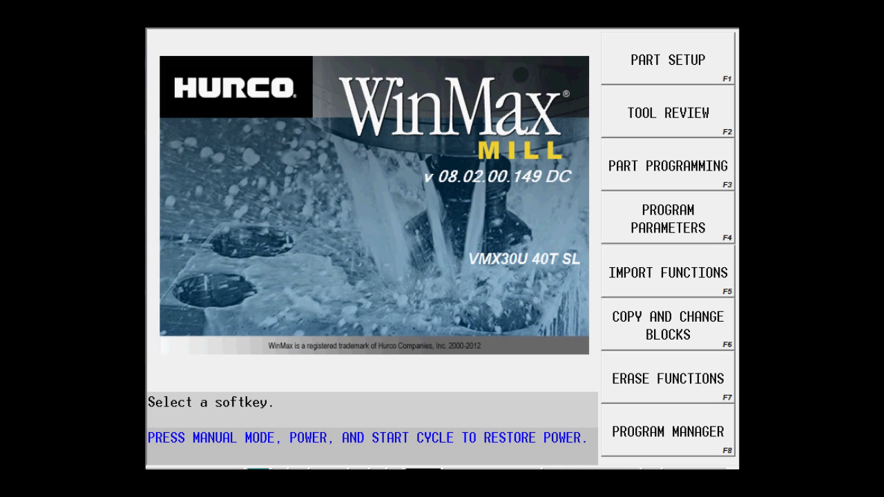
# - Add block 1 as a Mill Circle operation under Part Programming > Milling
pyautogui.press('F3')
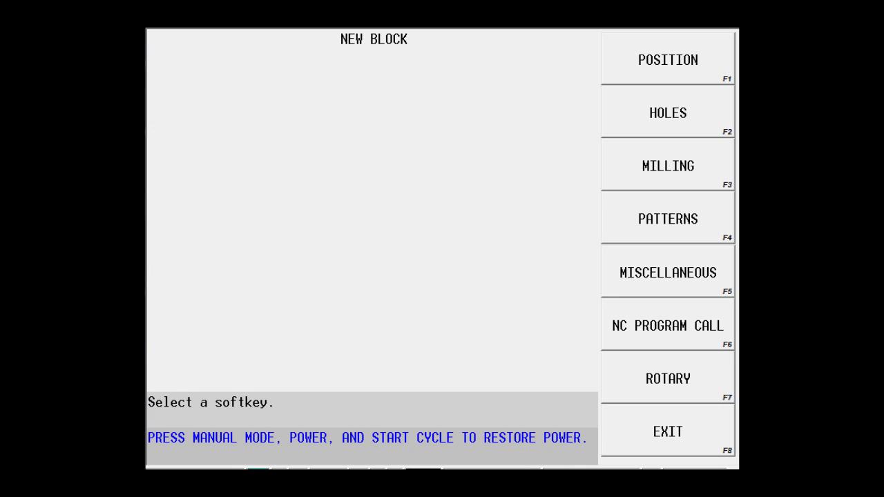
pyautogui.press('F3')
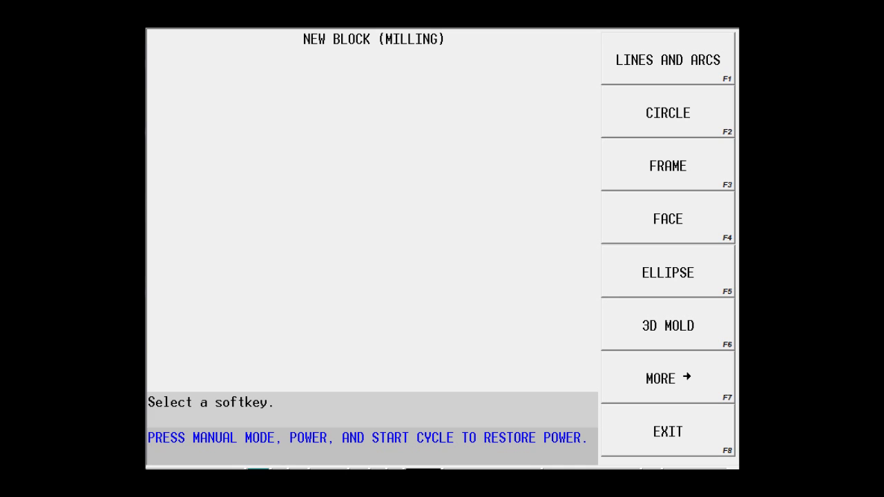
pyautogui.press('F2')
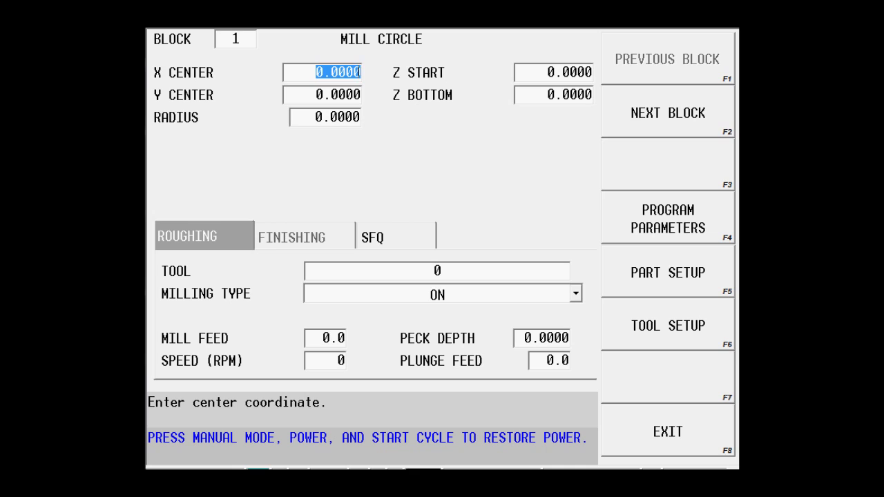
# - Set the circle center to 1.75, 1.25, radius 1, Z start 0.1, Z bottom -0.5
pyautogui.write('1.75')
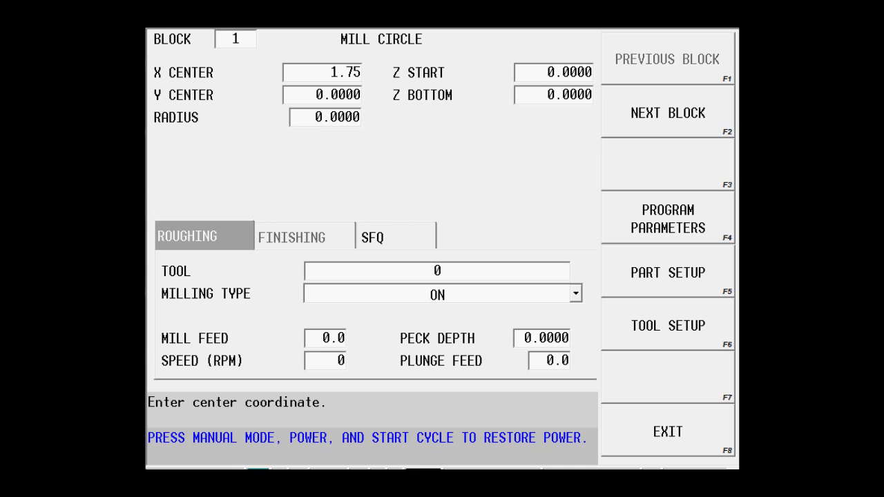
pyautogui.press('Return')
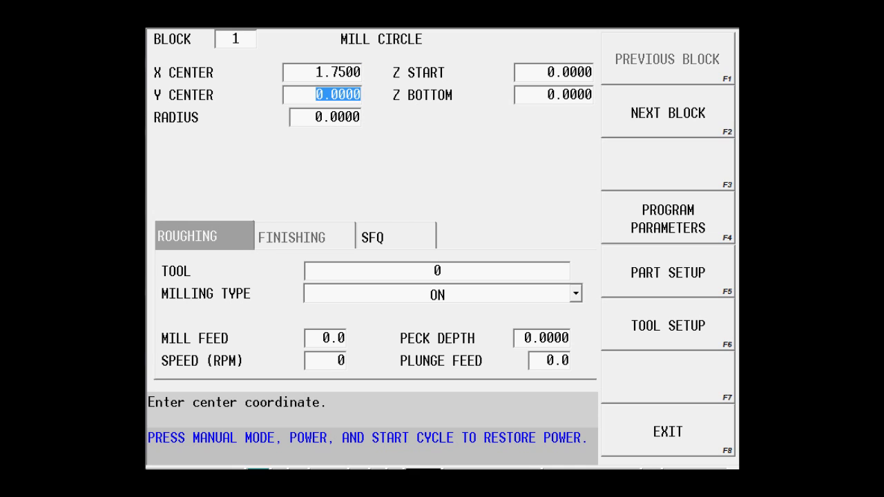
pyautogui.write('1.25')
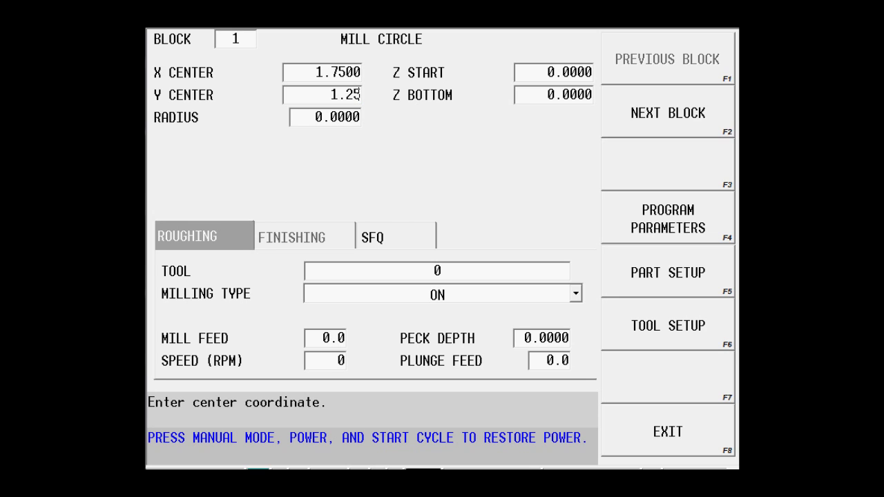
pyautogui.press('Return')
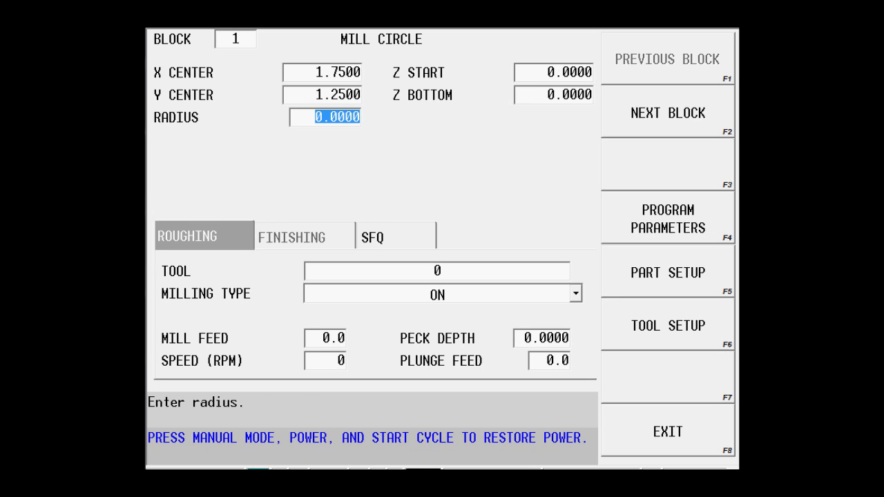
pyautogui.write('1.')
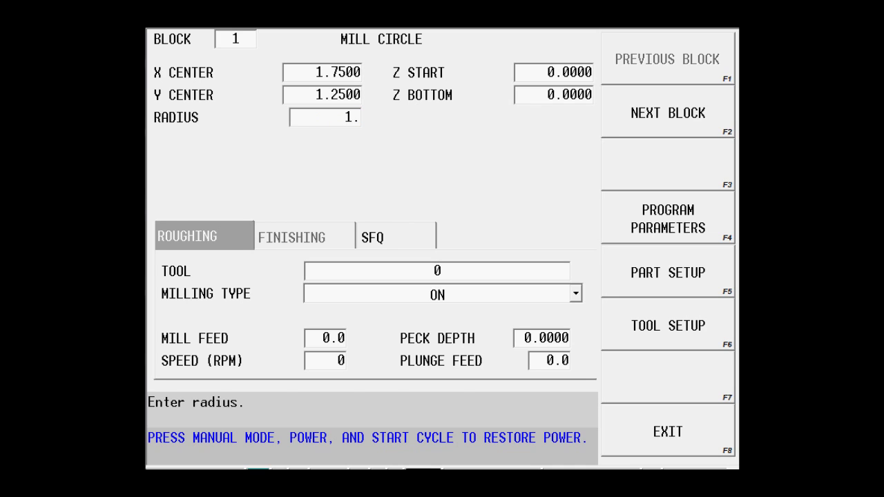
pyautogui.press('Return')
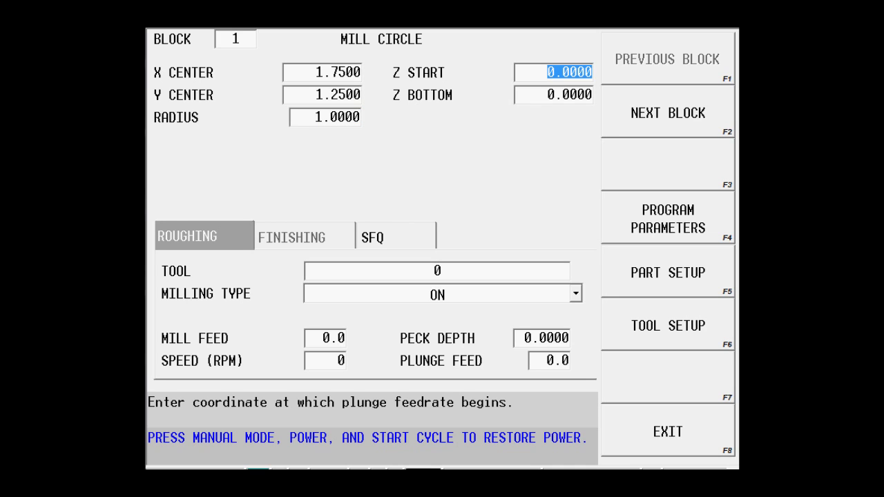
pyautogui.write('.1')
pyautogui.press('Return')
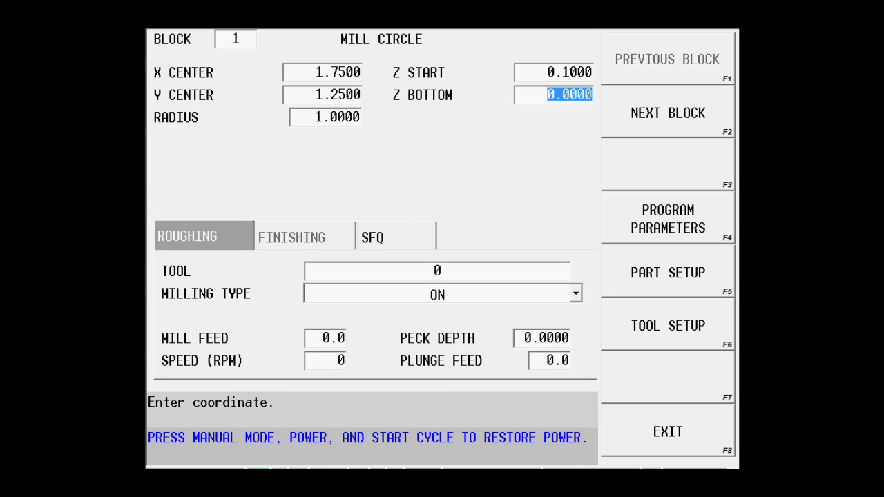
pyautogui.write('-0.5')
pyautogui.press('Return')
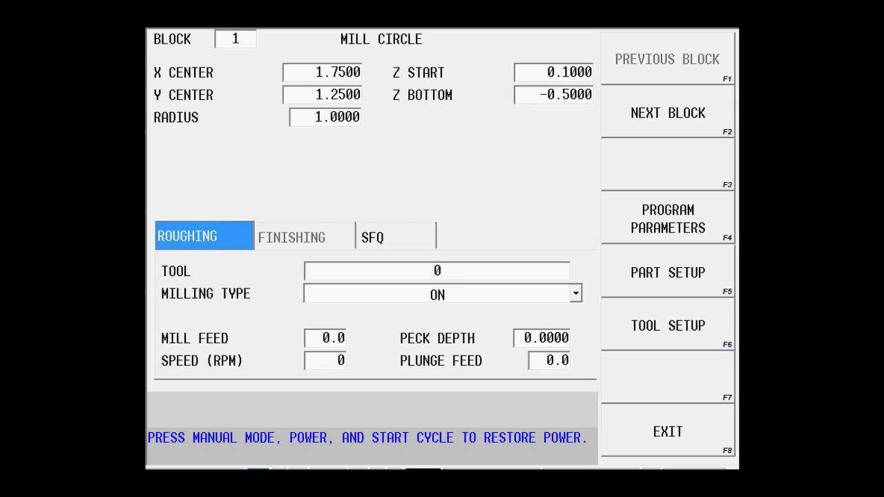
pyautogui.press('Return')
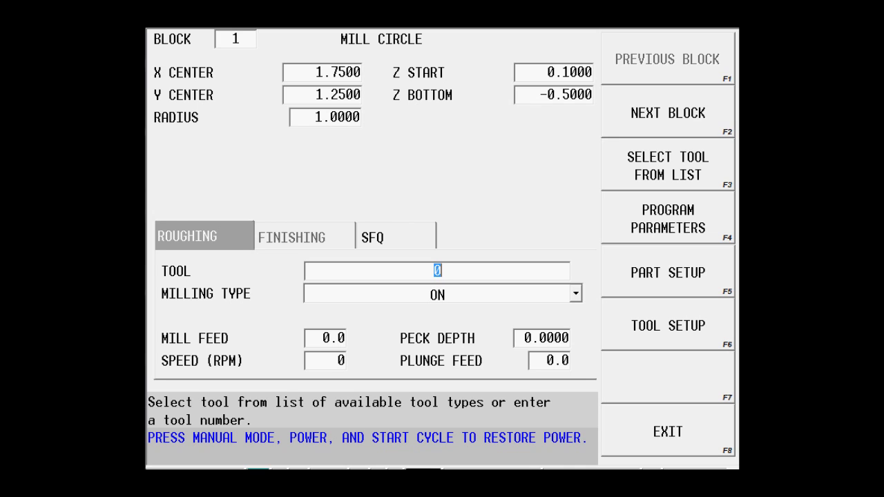
# - Select tool 1, the 0.6250 end mill, from the tool list for roughing
pyautogui.press('F3')
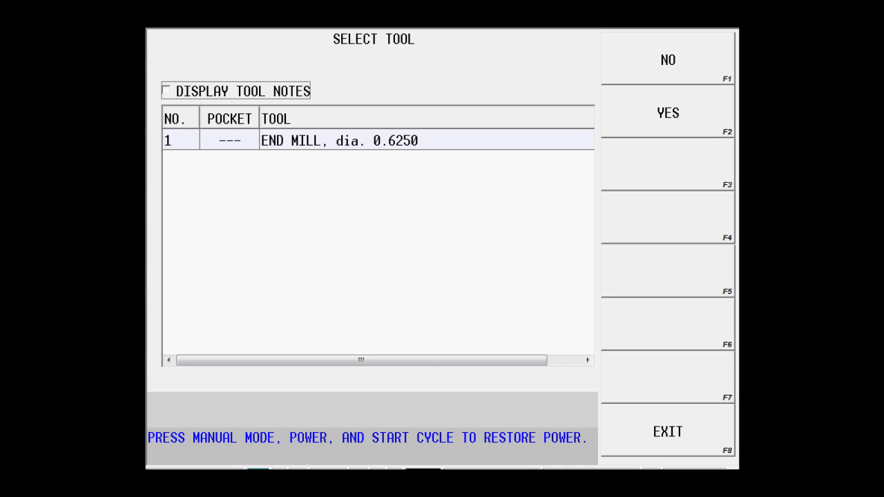
pyautogui.click(346, 140)
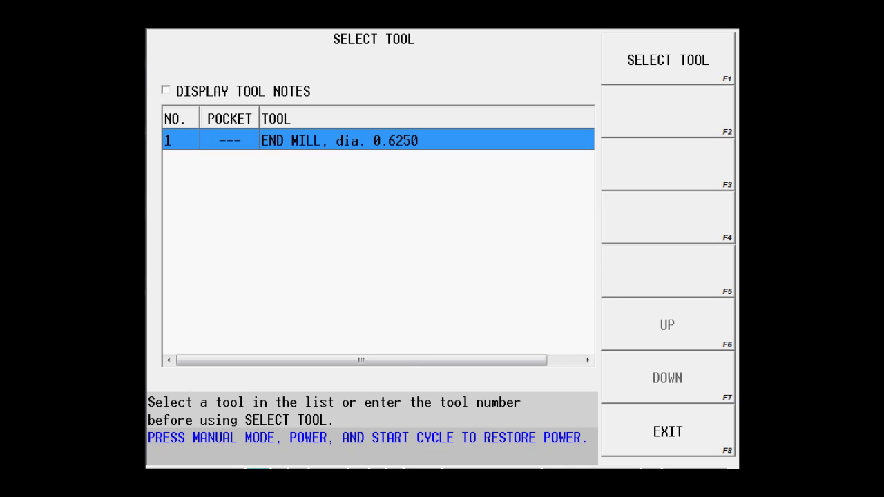
pyautogui.press('F1')
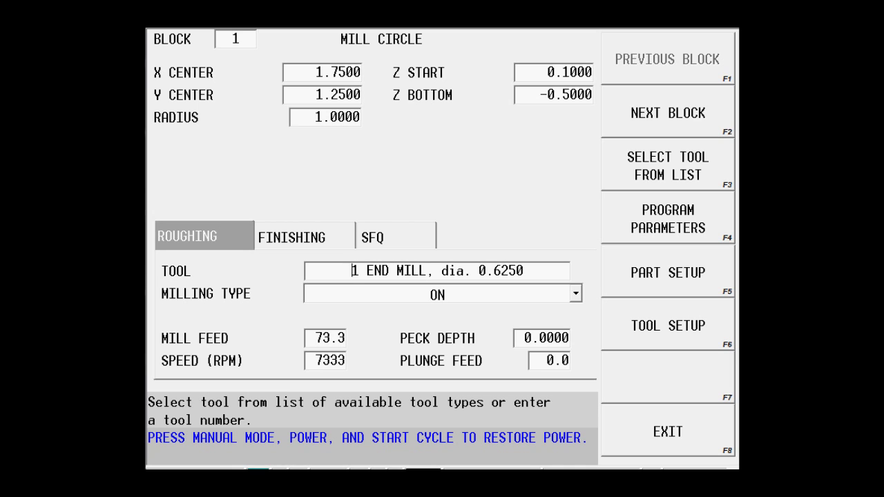
# - Set milling type to POCKET BOUNDARY with a 0.1 peck depth and 20.0 plunge feed
pyautogui.press('Return')
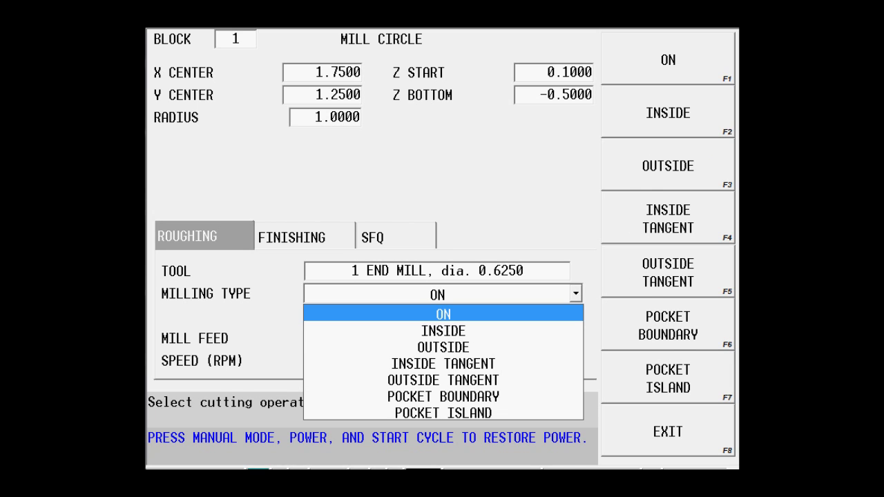
pyautogui.press('Down')
pyautogui.press('Down')
pyautogui.press('Down')
pyautogui.press('Down')
pyautogui.press('Down')
pyautogui.press('Return')
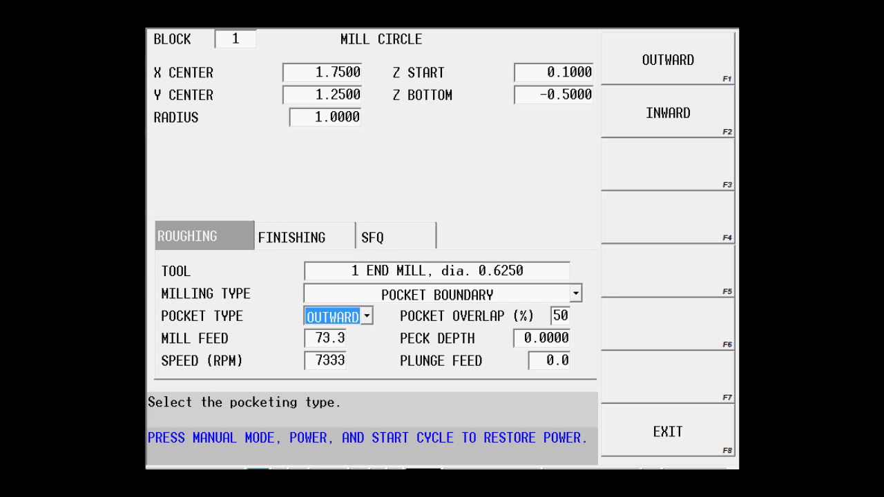
pyautogui.click(541, 337)
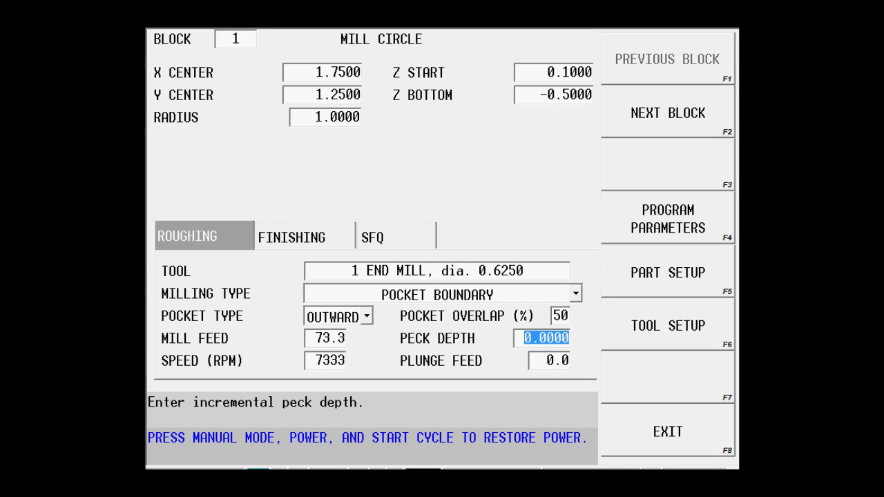
pyautogui.write('.1')
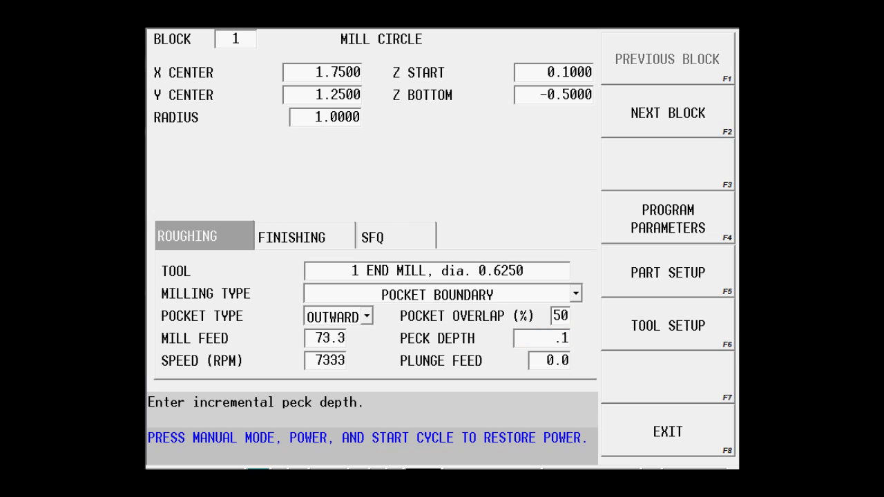
pyautogui.press('Return')
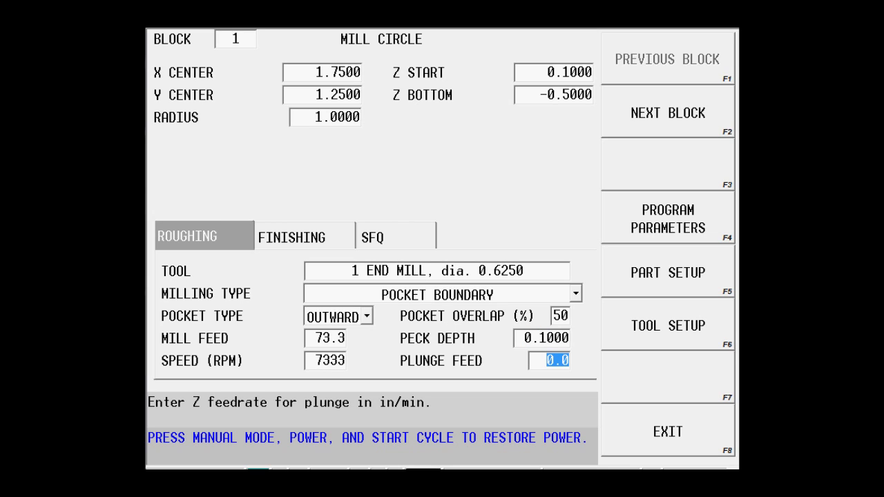
pyautogui.write('20')
pyautogui.press('Return')
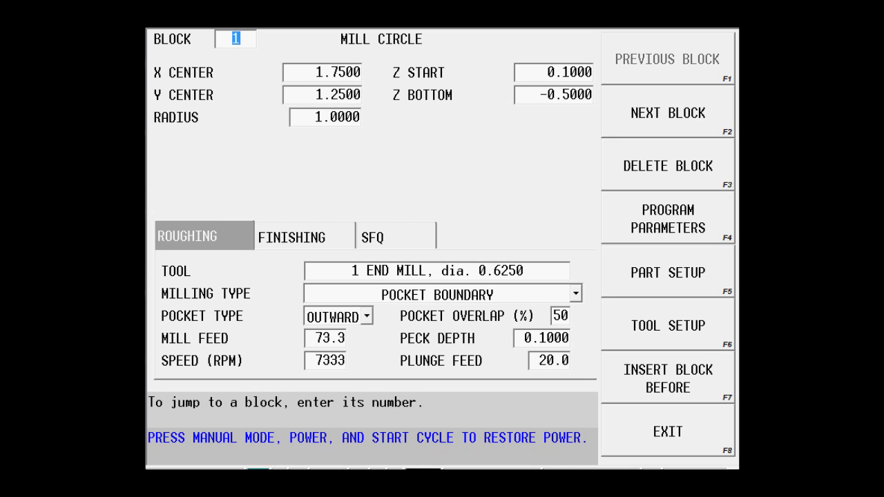
# - Draw the program's tool path in graphics and switch to an isometric view
pyautogui.press('F10')
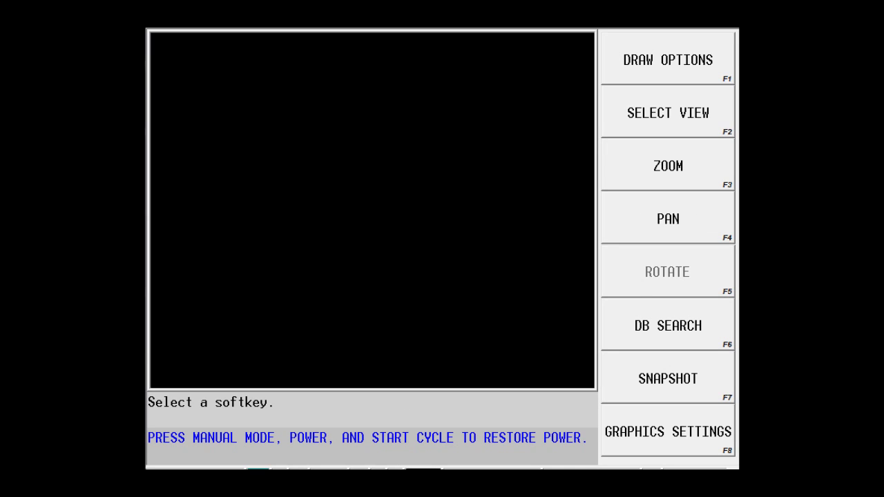
pyautogui.press('F1')
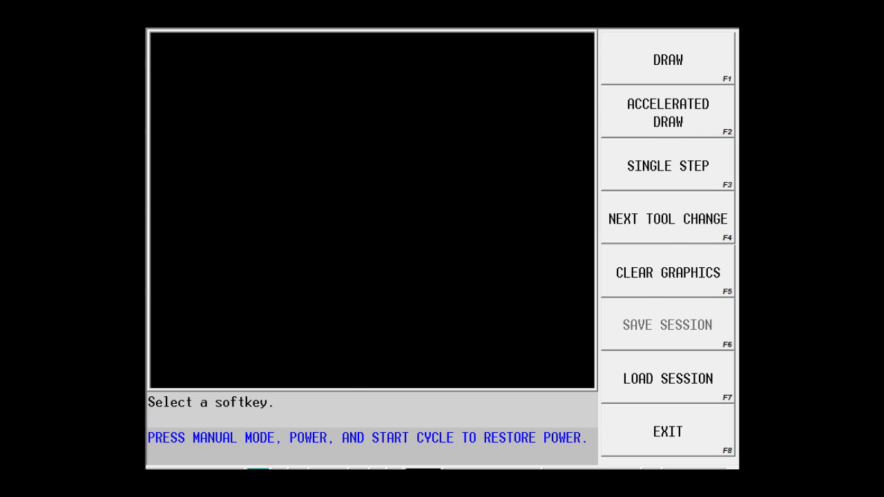
pyautogui.press('F1')
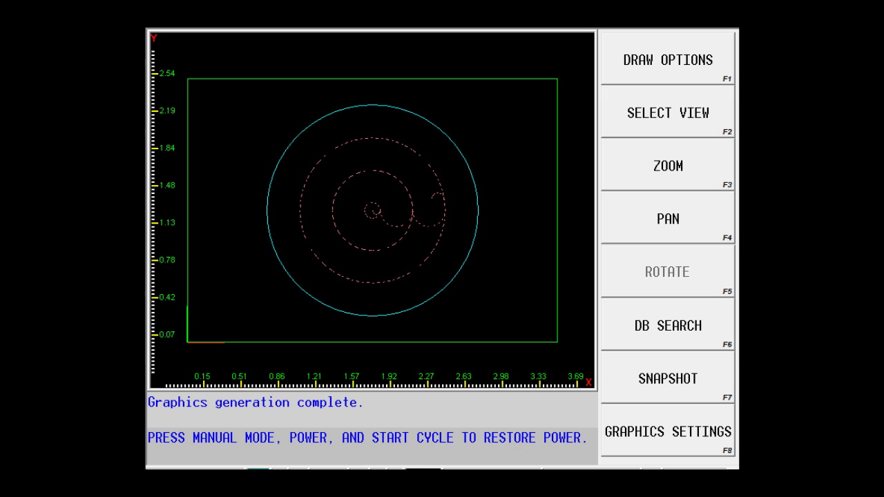
pyautogui.press('F2')
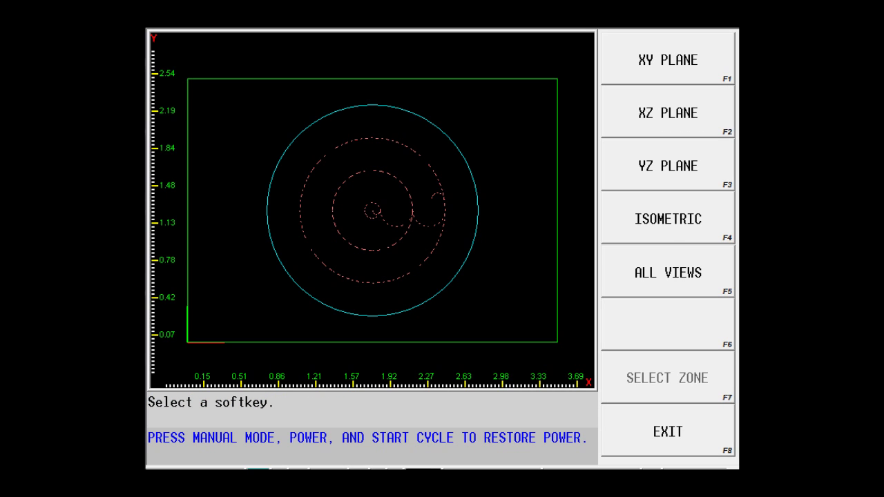
pyautogui.press('F4')
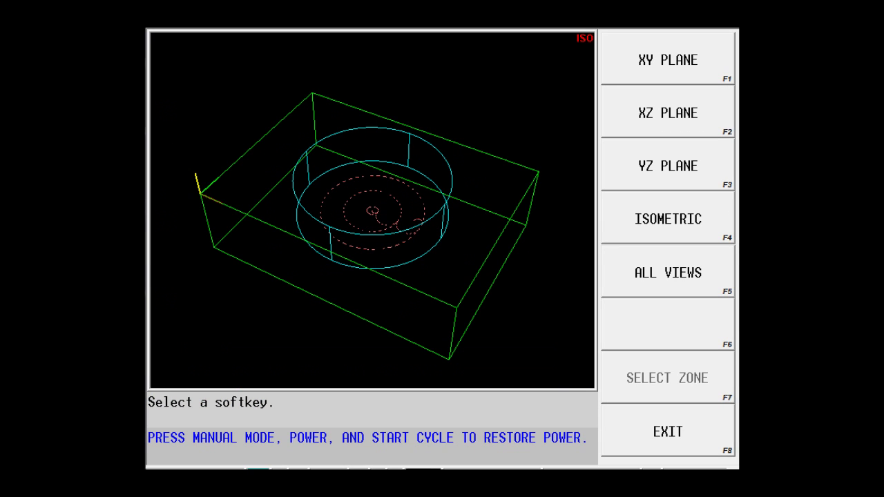
# - Set graphics to opaque solids only and redraw the simulation
pyautogui.press('F8')
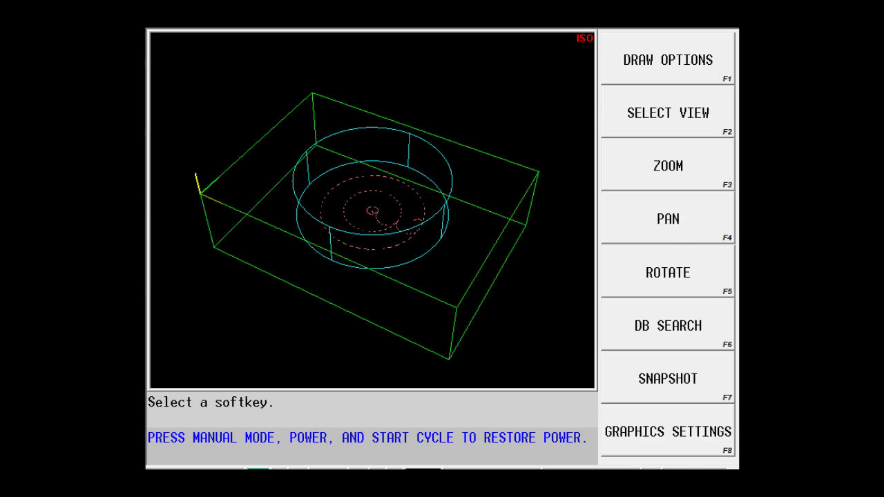
pyautogui.press('F8')
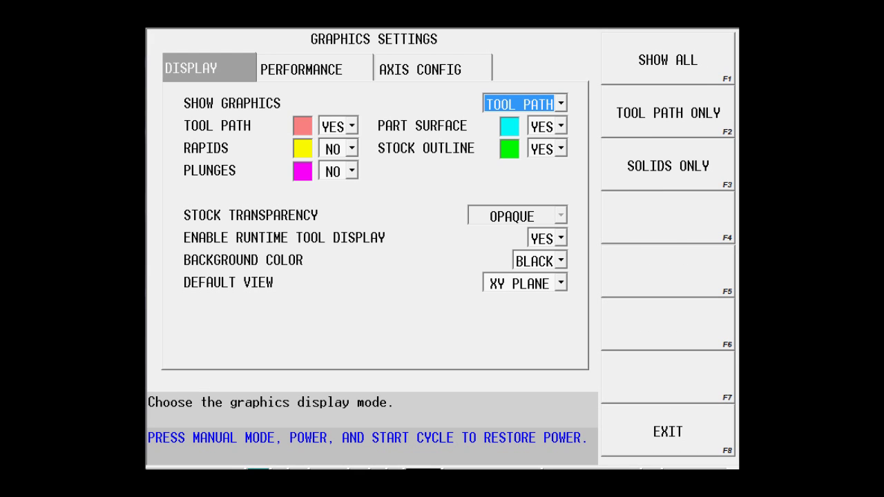
pyautogui.press('F3')
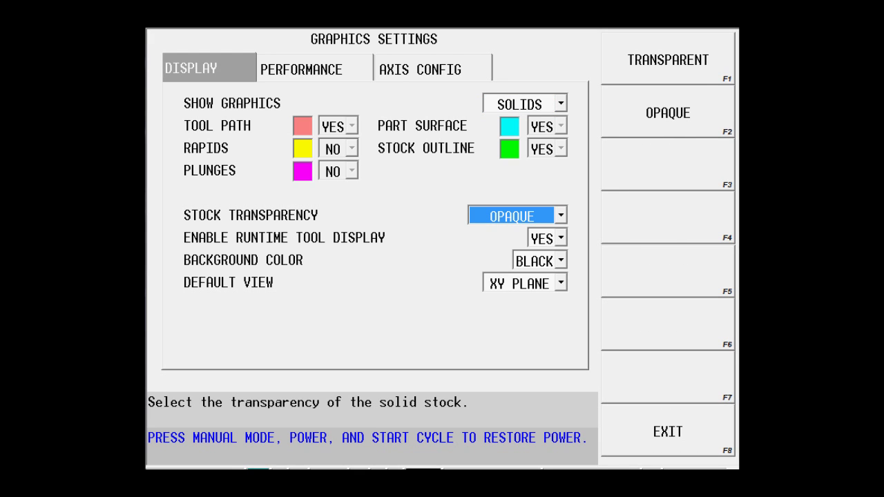
pyautogui.press('F2')
pyautogui.press('F8')
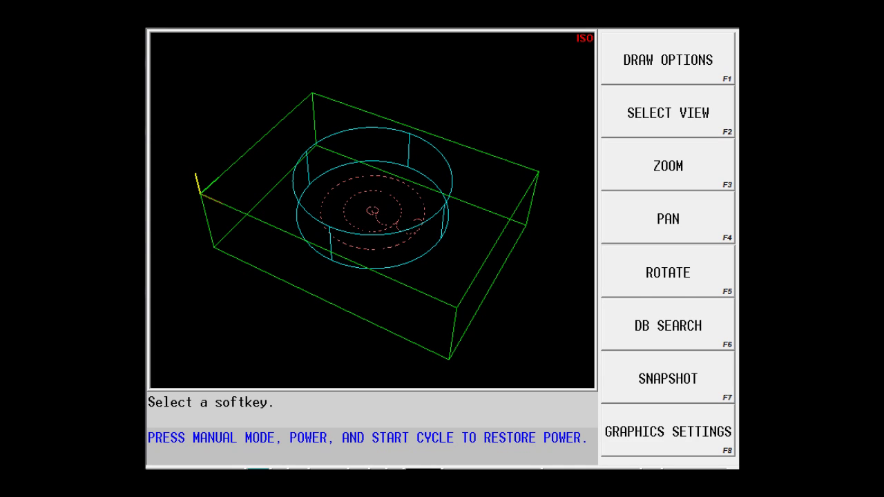
pyautogui.press('Escape')
pyautogui.press('F1')
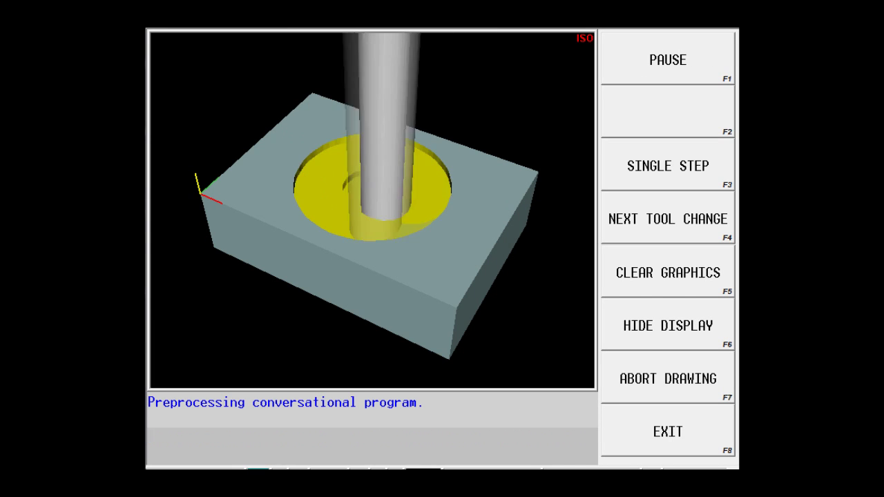